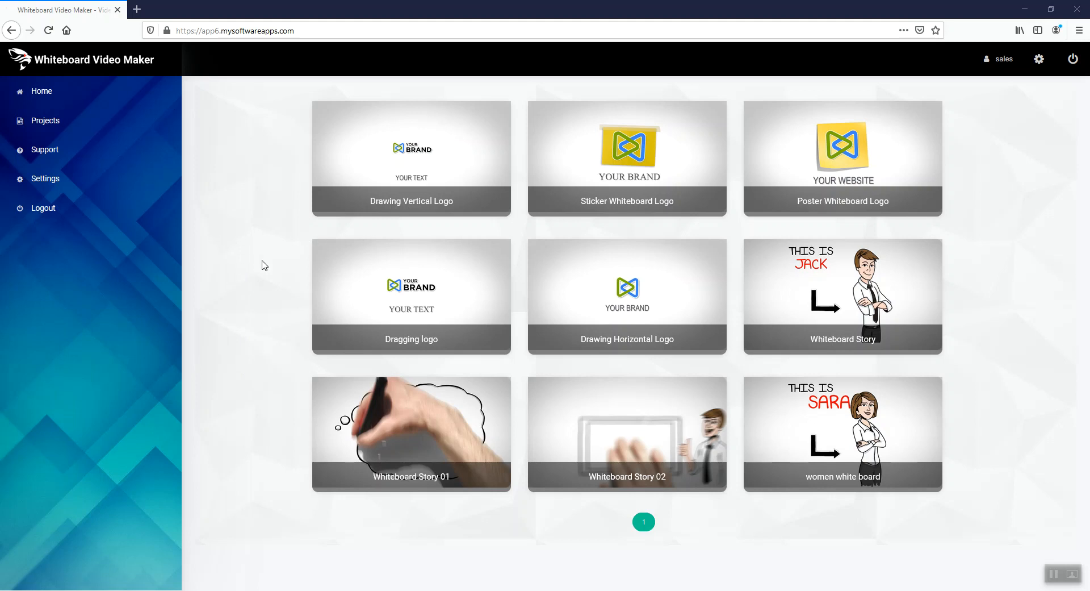
# Preview the Dragging logo, Sticker Whiteboard Logo and Whiteboard Story 01 templates, closing each preview
pyautogui.click(445, 292)
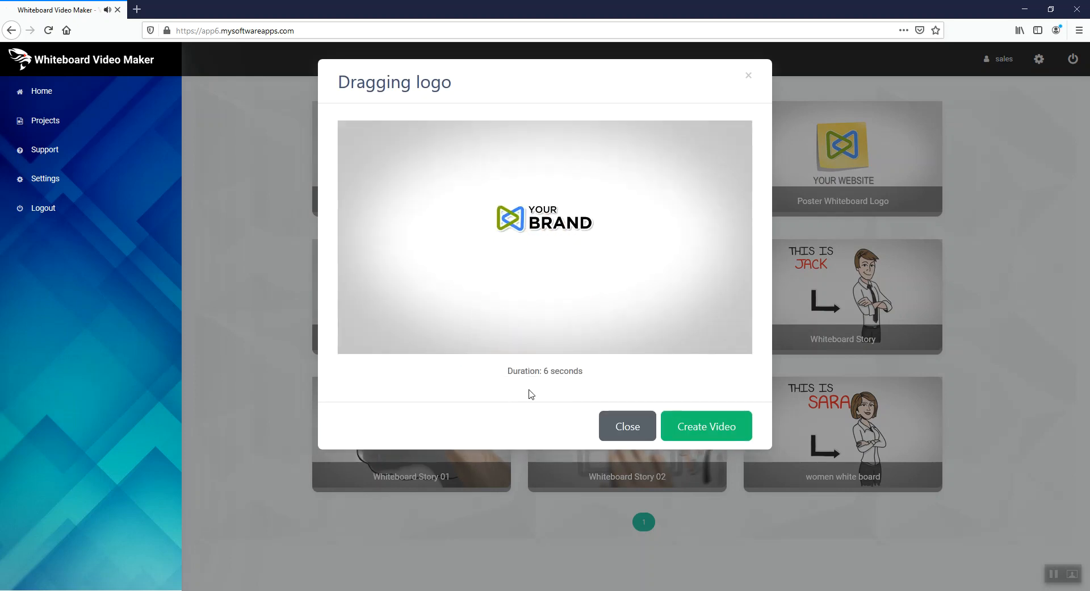
pyautogui.click(632, 431)
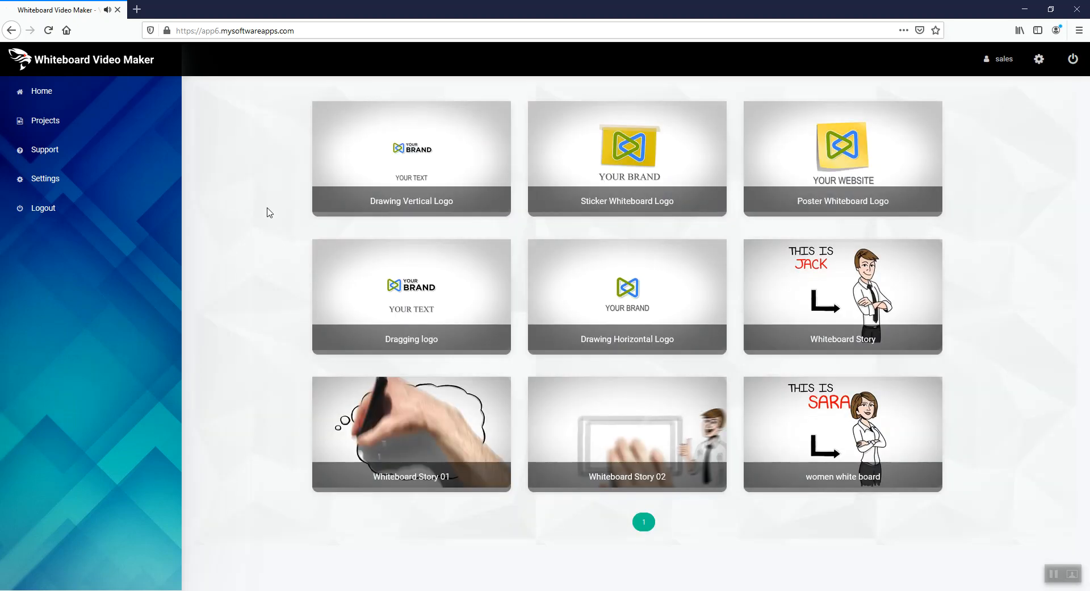
pyautogui.click(620, 160)
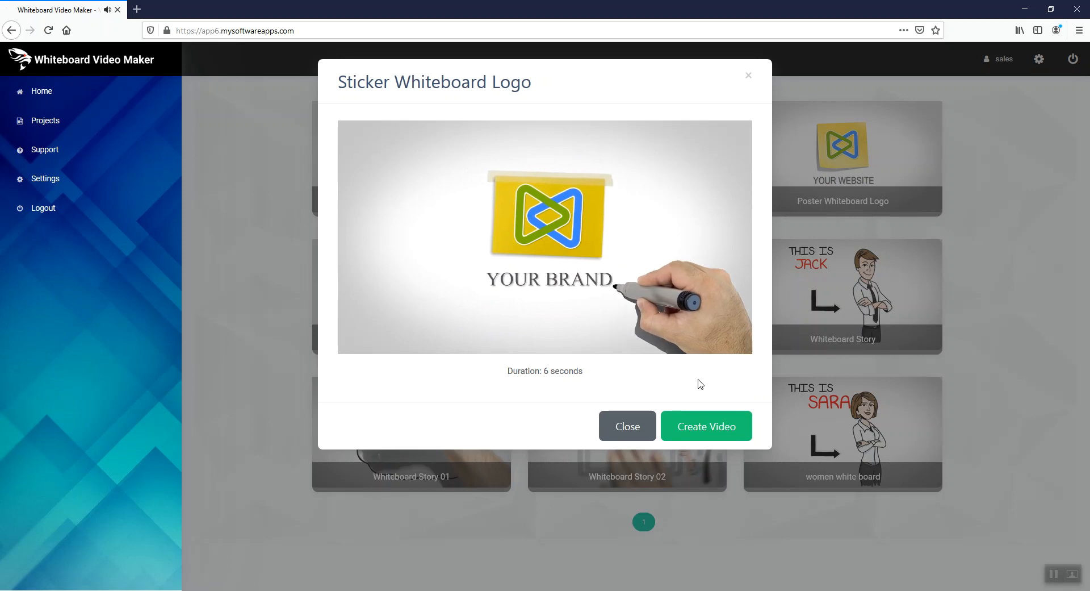
pyautogui.click(630, 429)
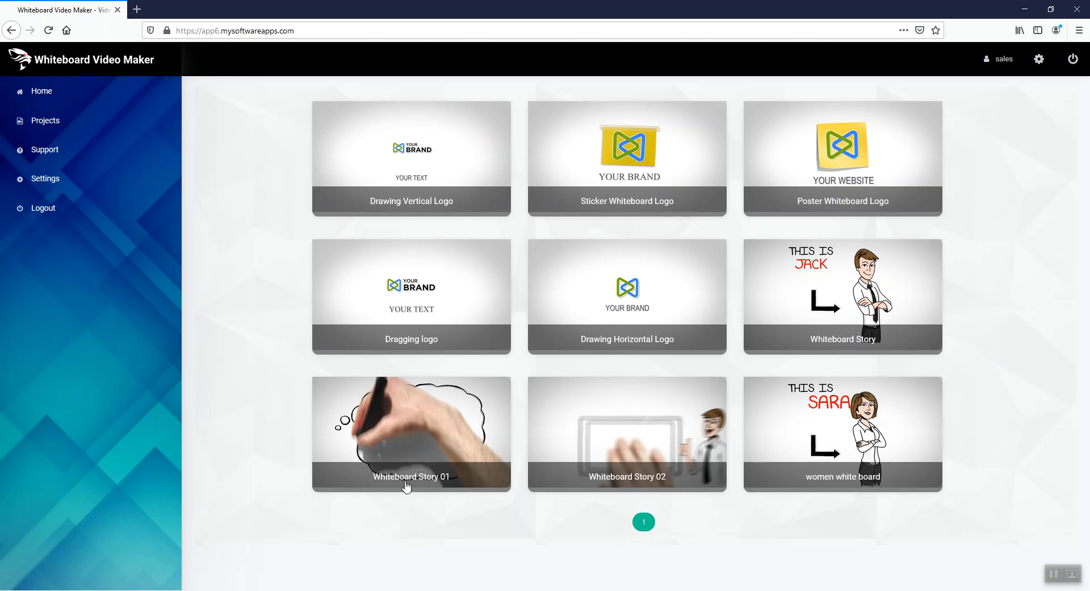
pyautogui.click(428, 430)
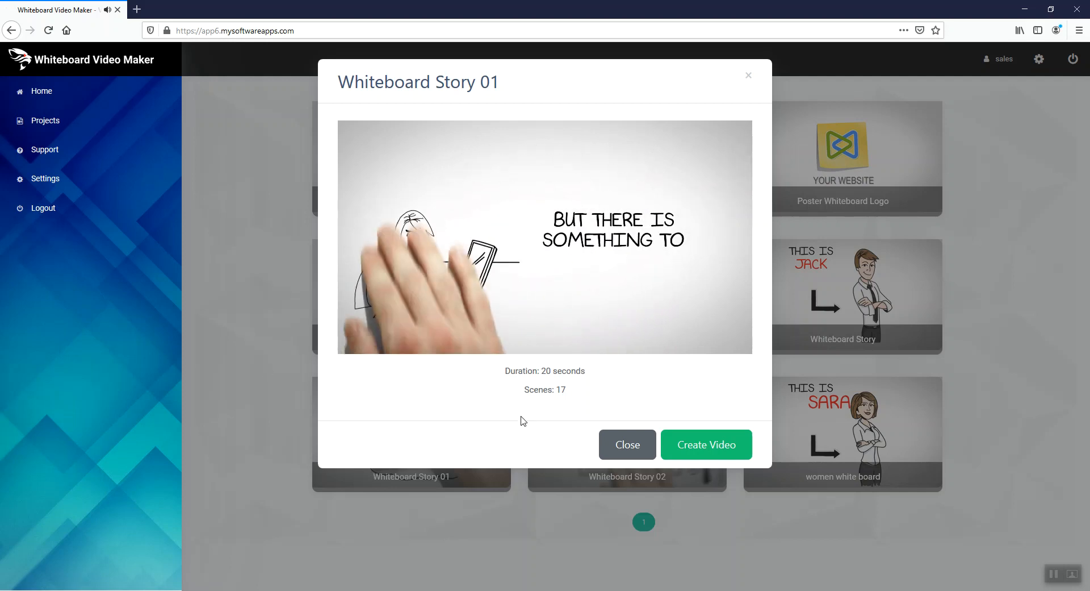
pyautogui.click(627, 444)
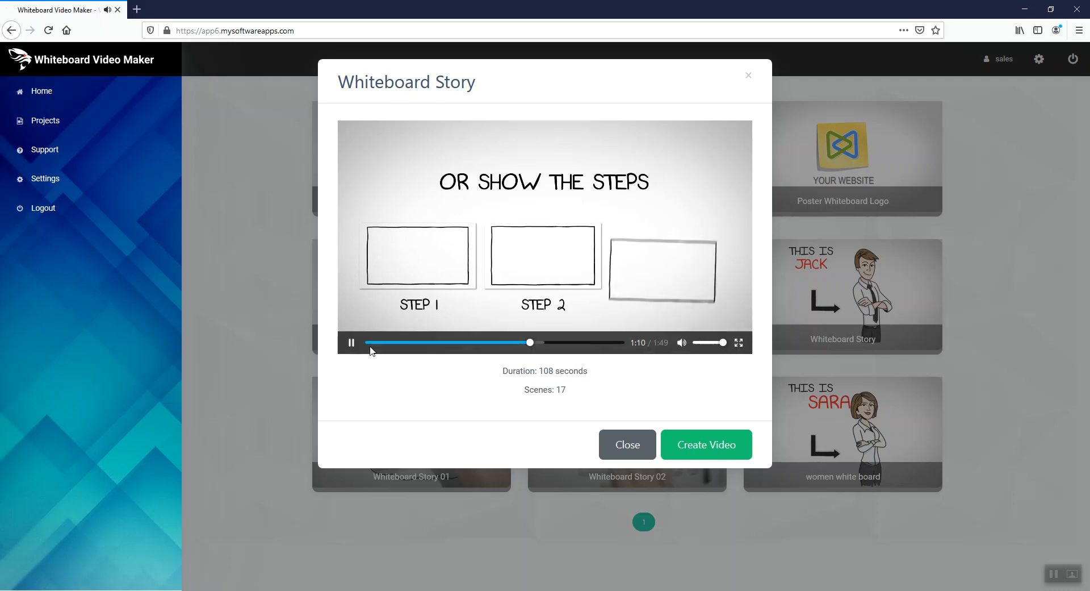
# Watch the Whiteboard Story template's preview, pausing and resuming it, and create a video from that template
pyautogui.click(354, 344)
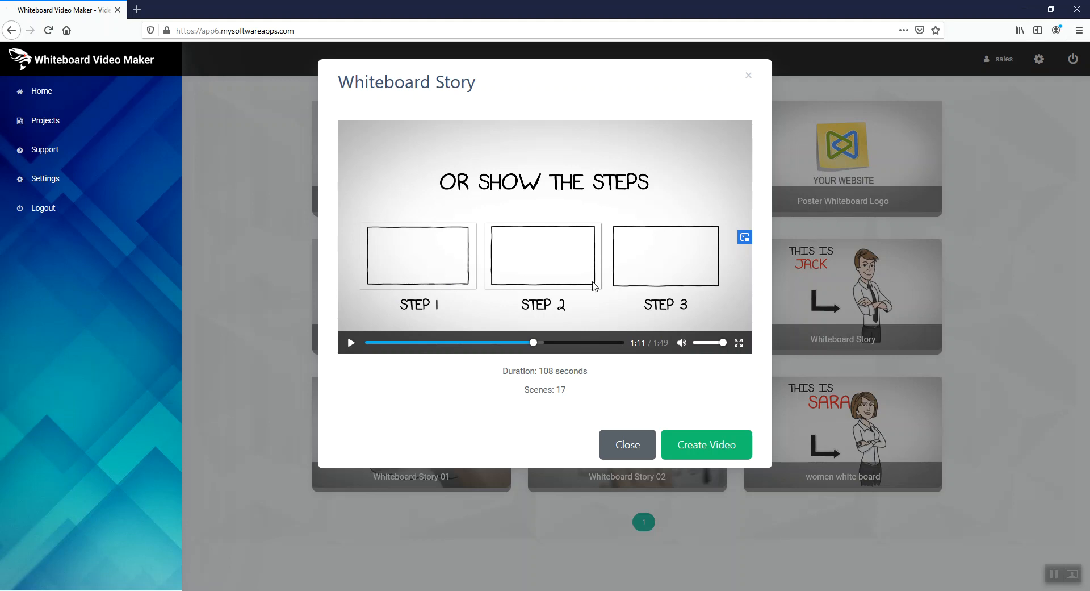
pyautogui.click(351, 344)
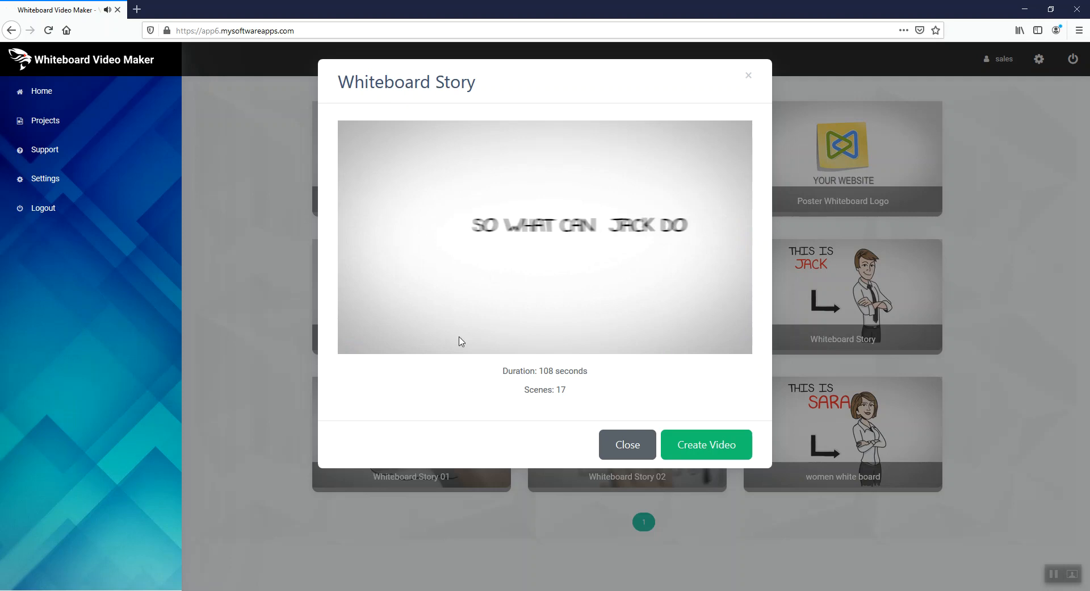
pyautogui.click(352, 343)
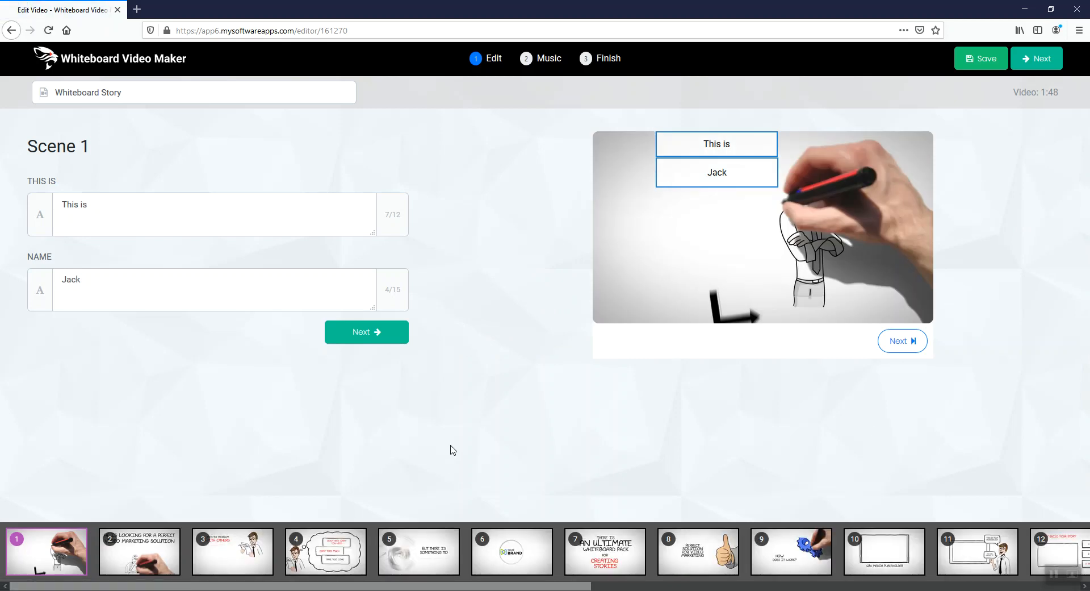
# Look through the scene strip and rename the video project as "project 1"
pyautogui.moveTo(559, 587); pyautogui.dragTo(1055, 577)
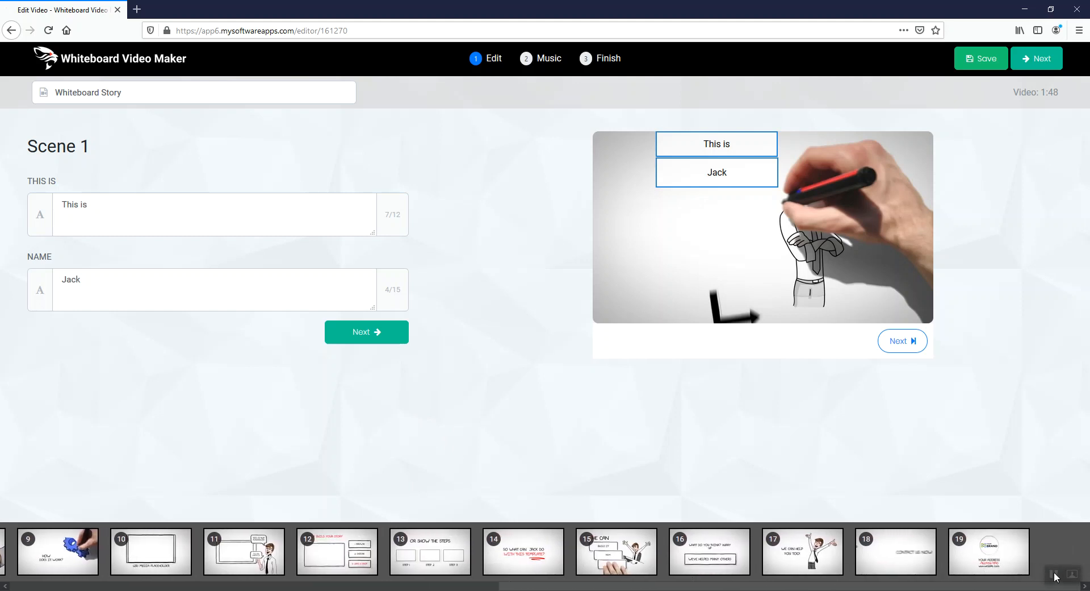
pyautogui.moveTo(630, 585); pyautogui.dragTo(118, 584)
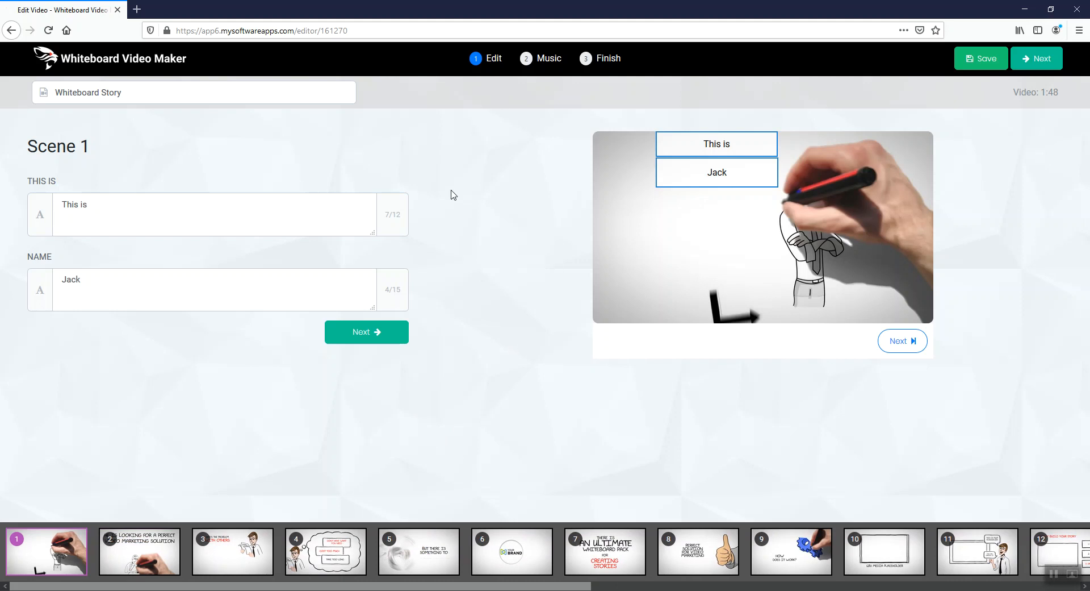
pyautogui.moveTo(151, 92); pyautogui.dragTo(15, 80)
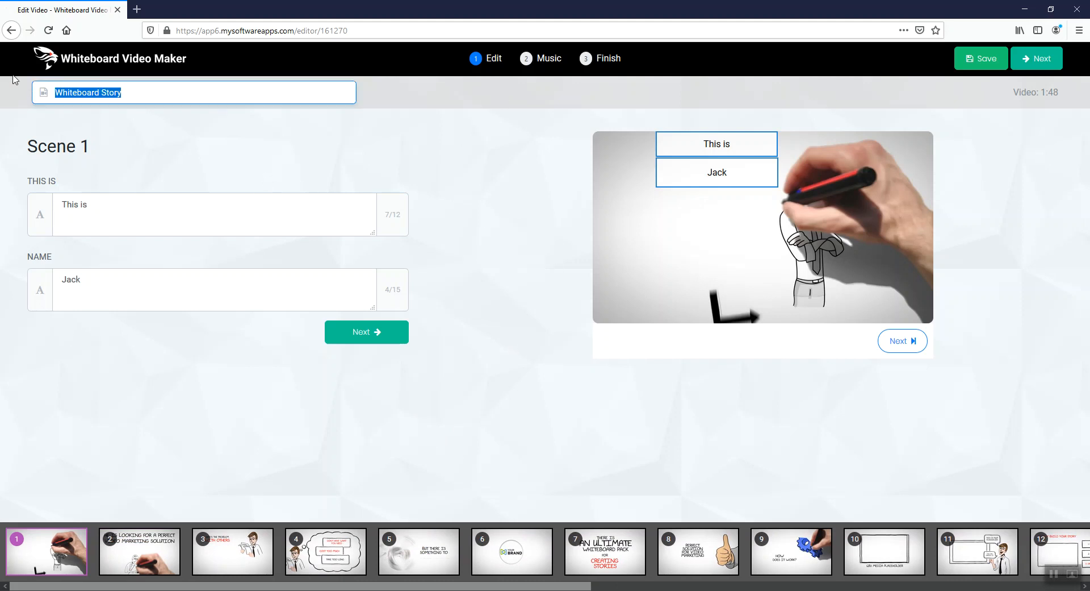
pyautogui.write('project 1')
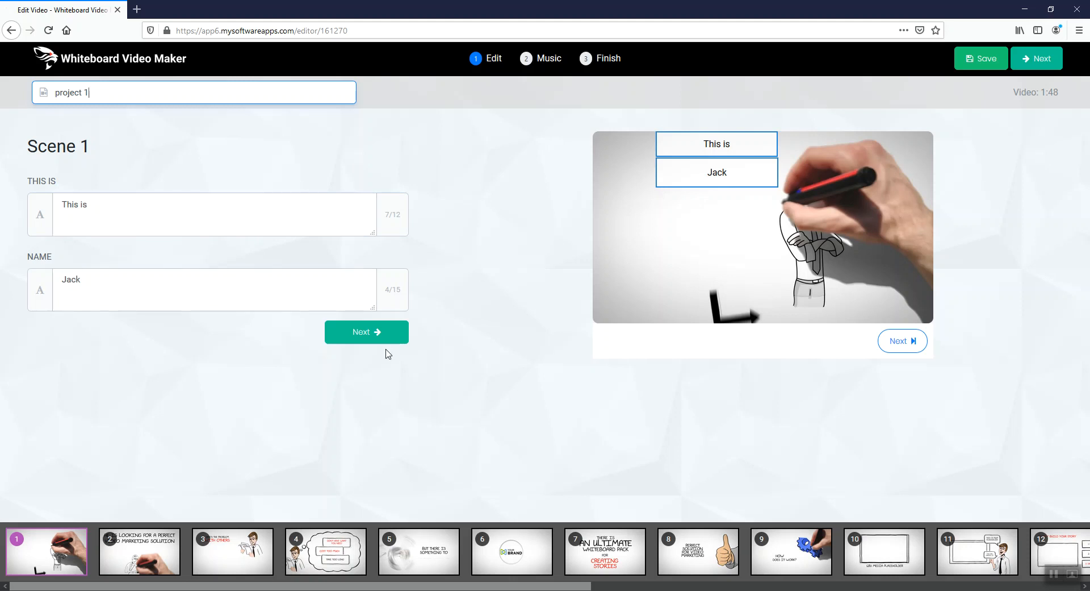
# Go through scenes 2 to 5 and examine their editable text fields and previews
pyautogui.click(365, 340)
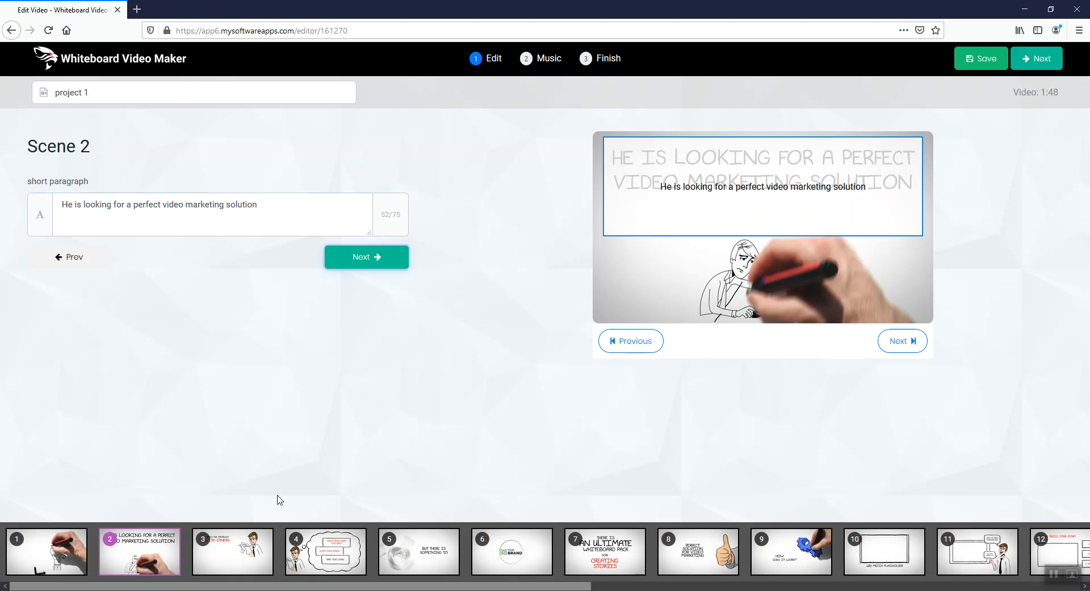
pyautogui.click(245, 557)
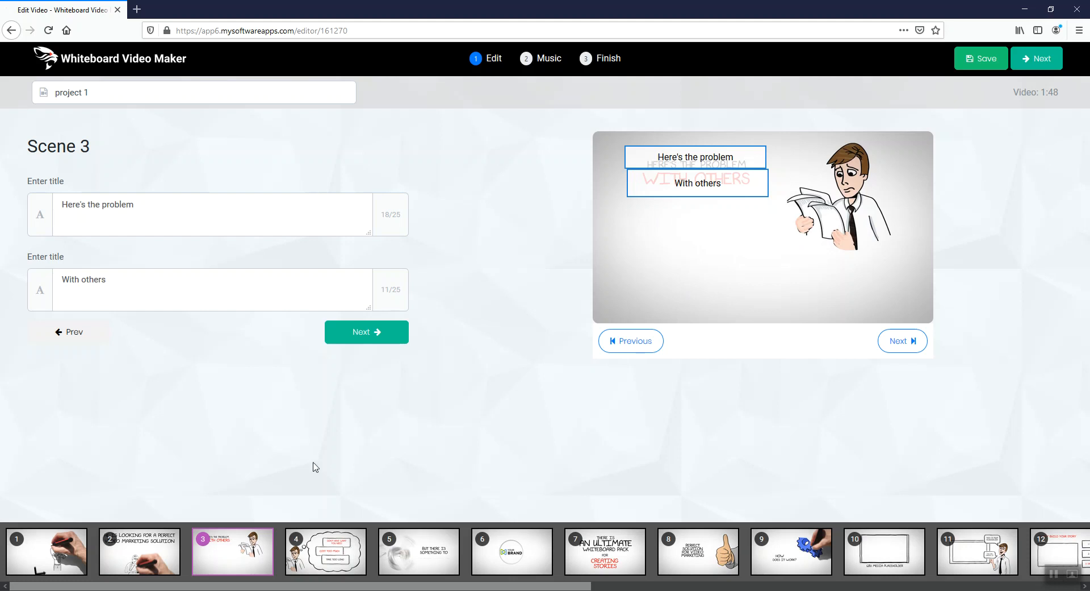
pyautogui.click(341, 569)
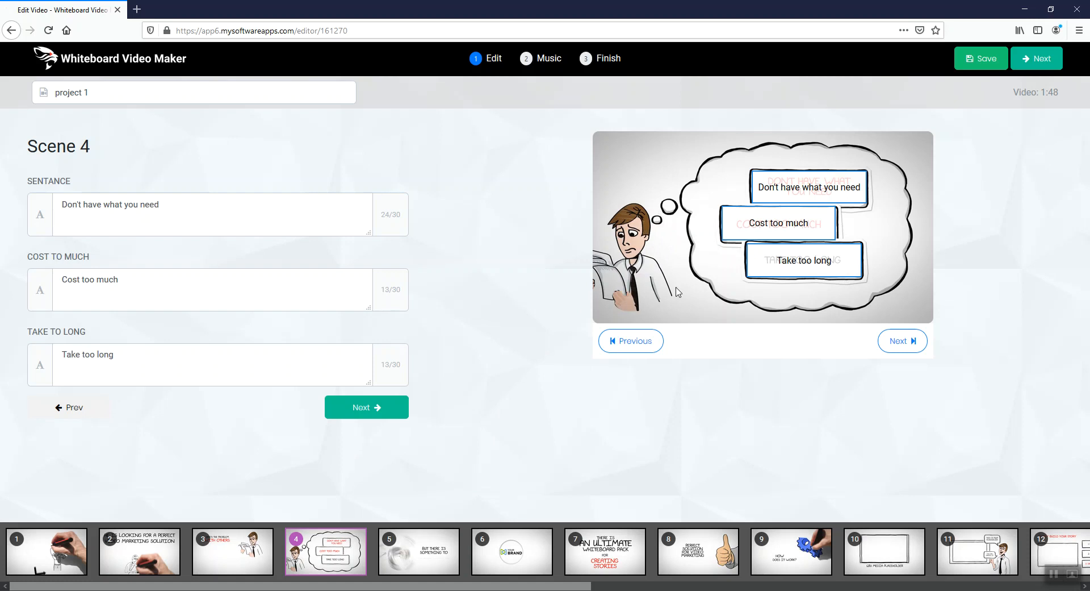
pyautogui.click(186, 222)
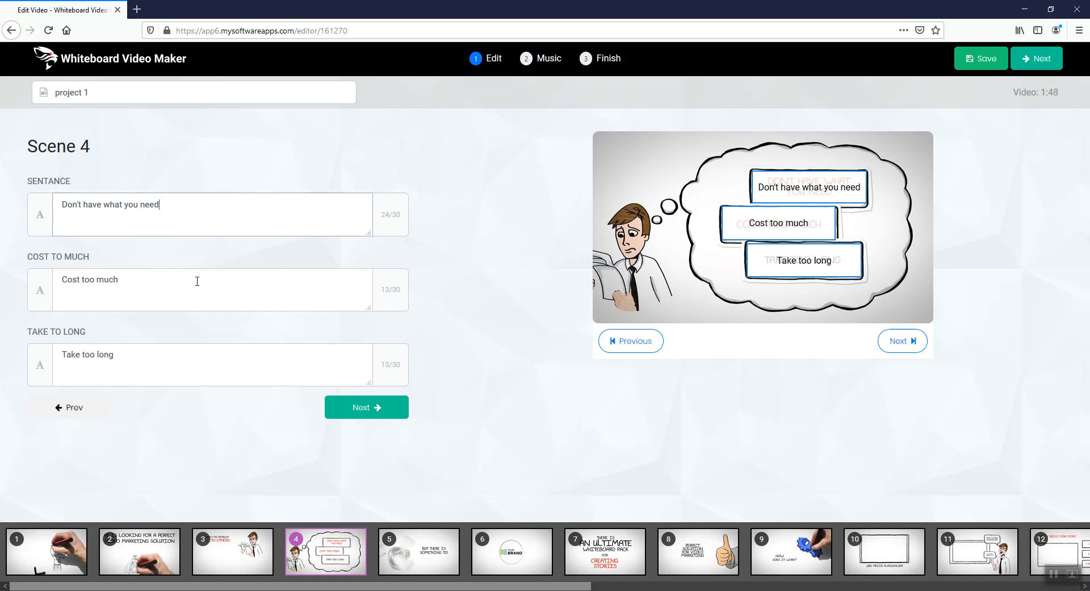
pyautogui.click(198, 286)
pyautogui.click(204, 372)
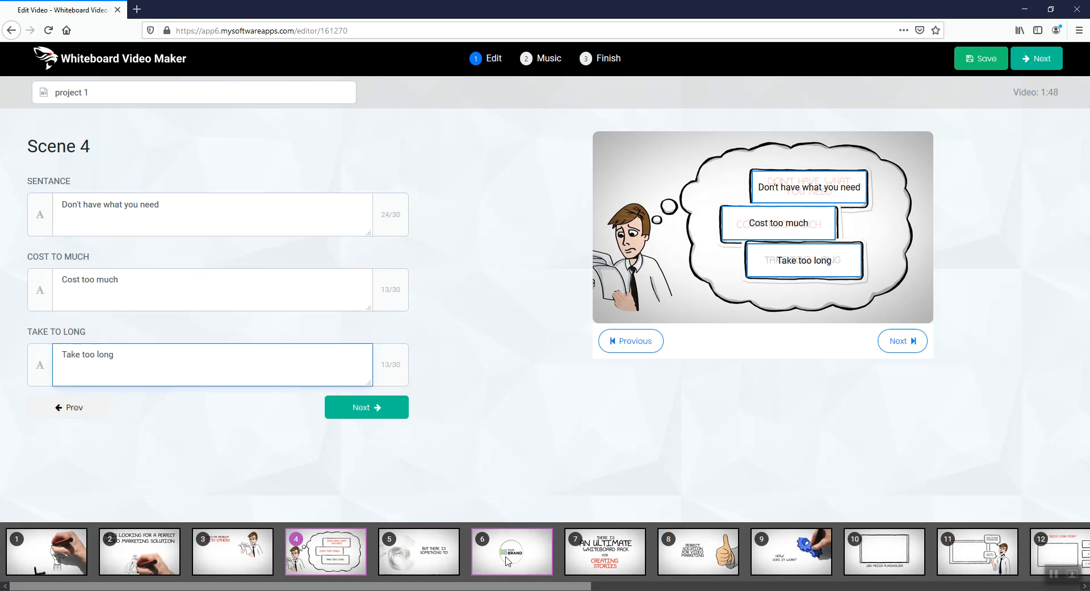
pyautogui.click(433, 560)
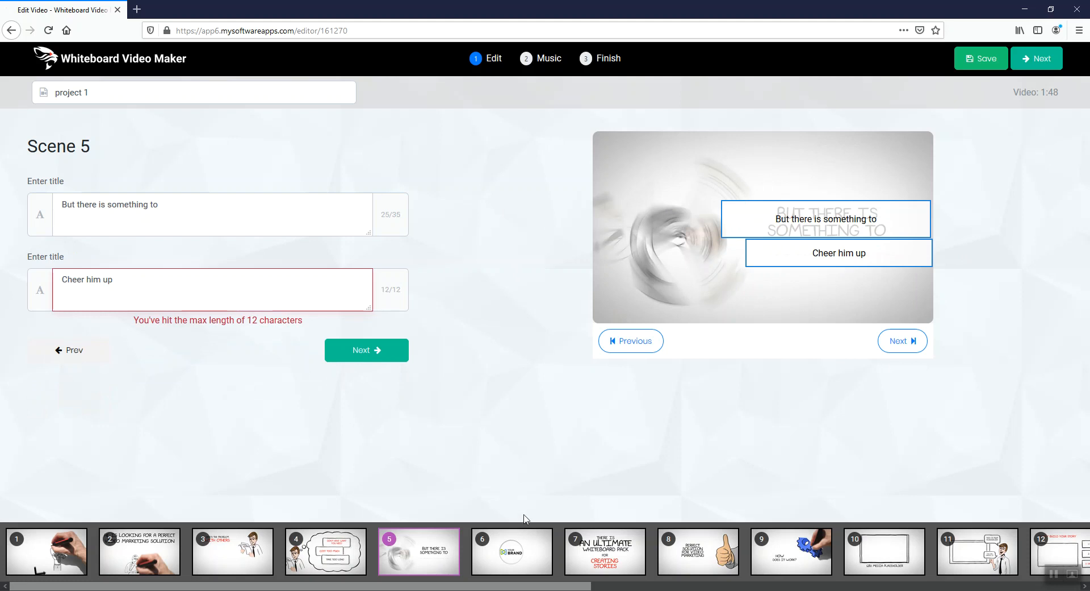
# Try out sample text in scene 6's Introducing field and clear it again
pyautogui.click(539, 548)
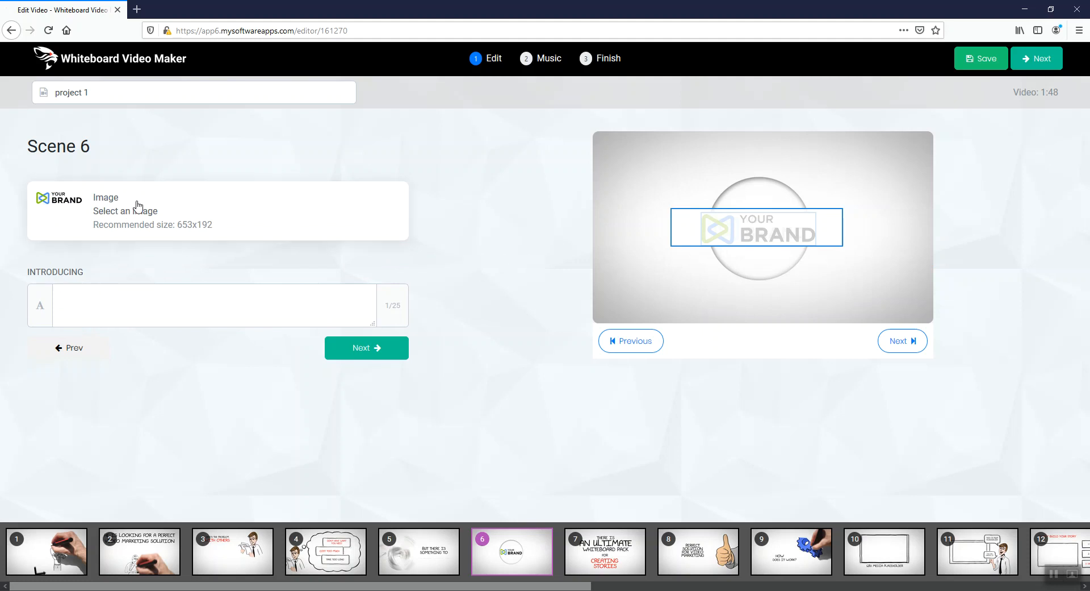
pyautogui.click(239, 299)
pyautogui.write('iuyhgiuhuh')
pyautogui.press('BackSpace')
pyautogui.press('BackSpace')
pyautogui.press('BackSpace')
pyautogui.press('BackSpace')
pyautogui.press('BackSpace')
pyautogui.press('BackSpace')
pyautogui.press('BackSpace')
pyautogui.press('BackSpace')
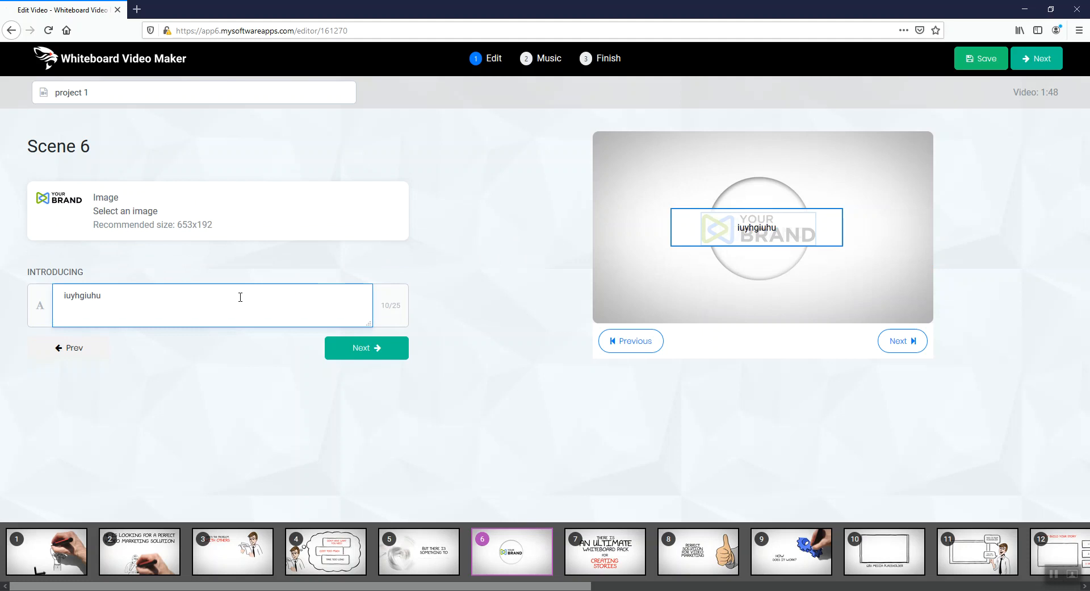
pyautogui.press('BackSpace')
pyautogui.press('BackSpace')
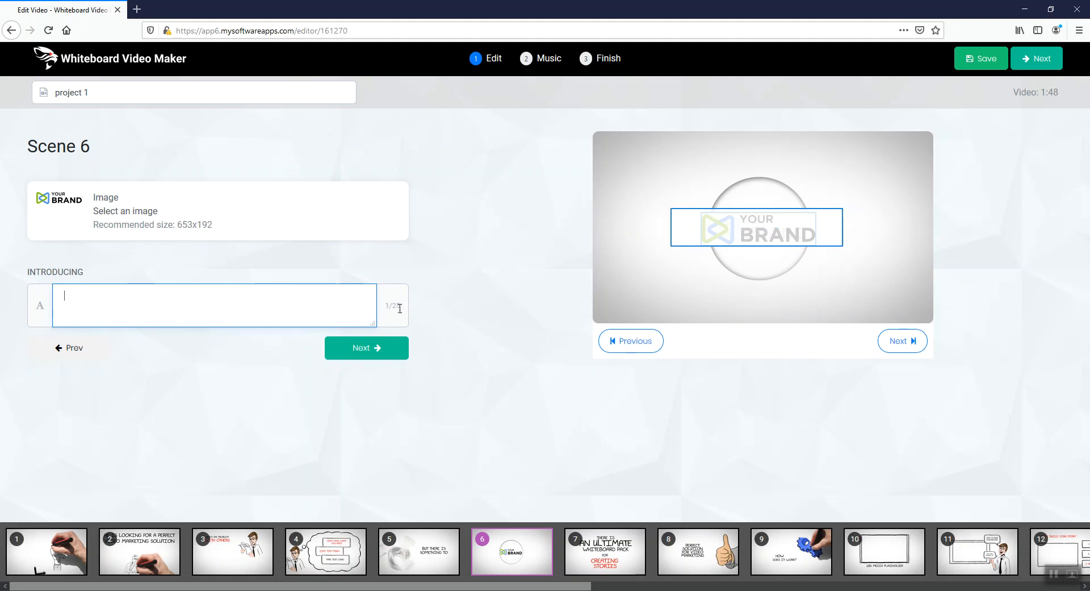
# Go through scenes 7 to 12 and examine their text fields, character limits and image placeholders
pyautogui.click(376, 347)
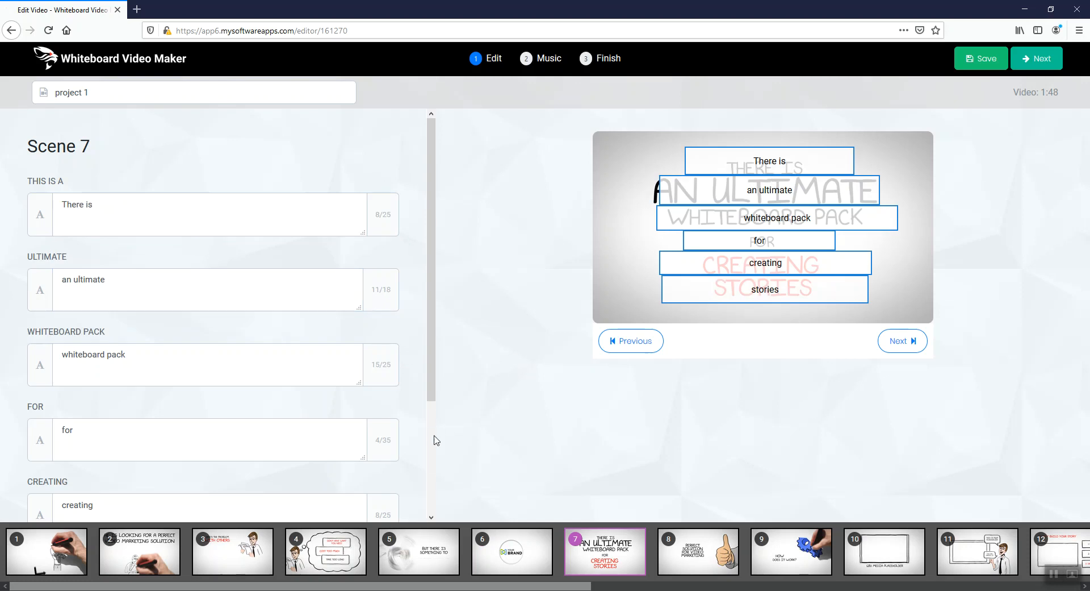
pyautogui.click(710, 562)
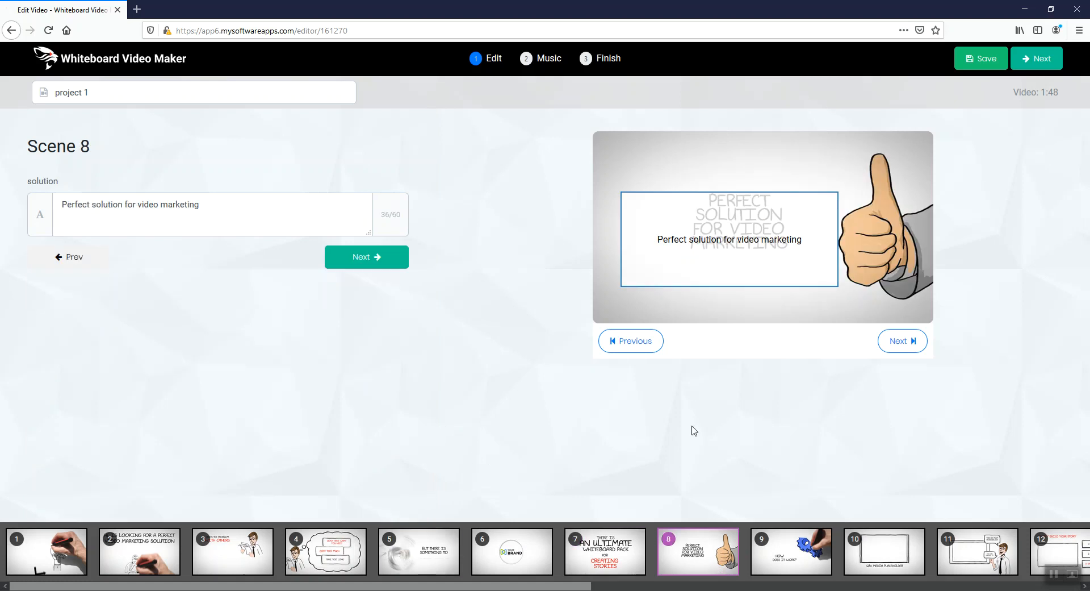
pyautogui.moveTo(592, 585); pyautogui.dragTo(806, 586)
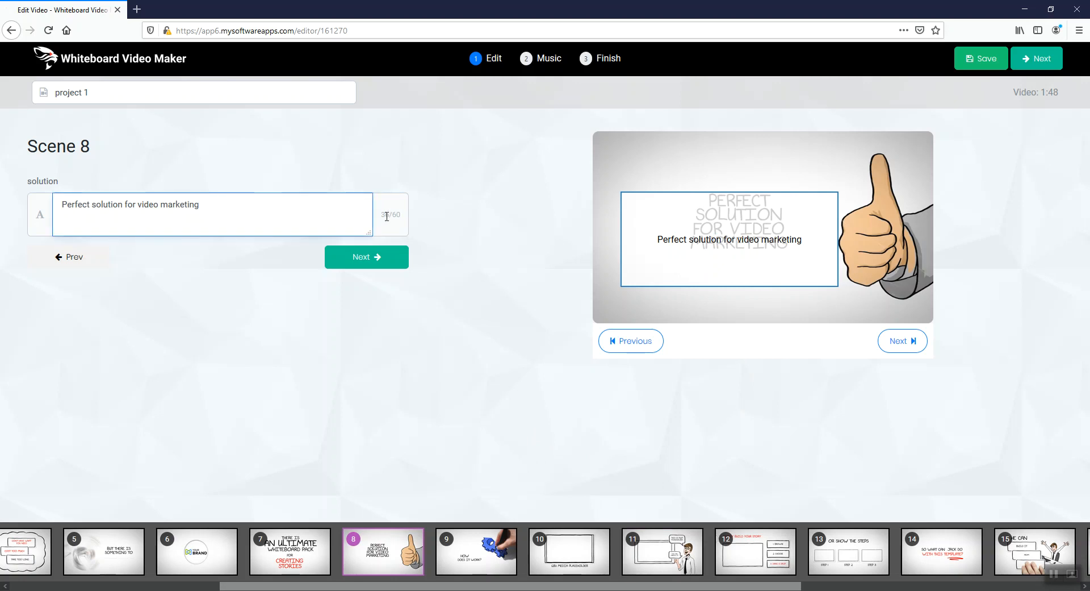
pyautogui.click(398, 215)
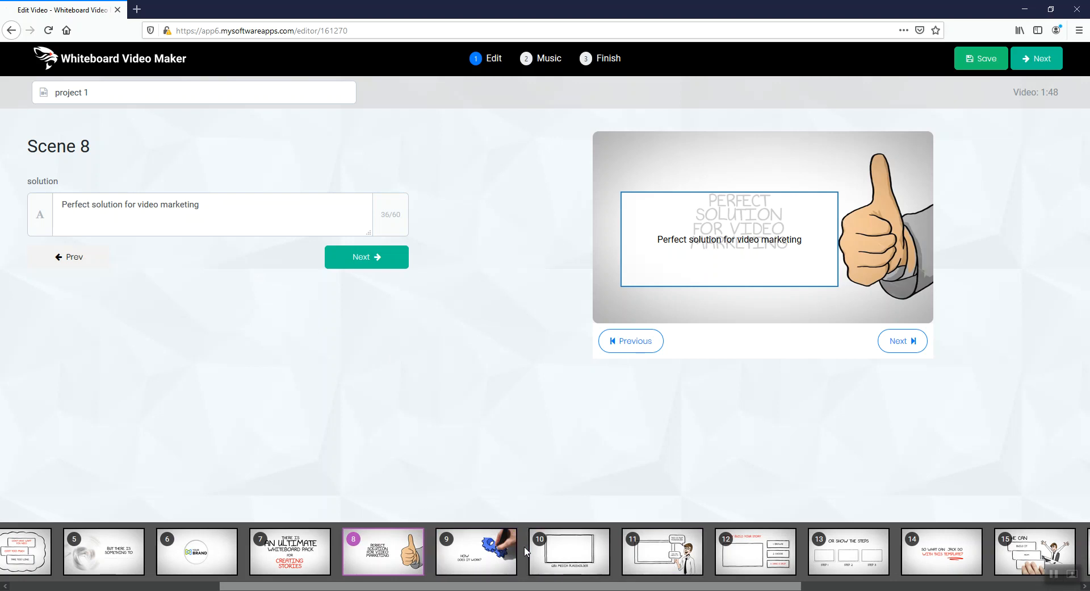
pyautogui.click(507, 554)
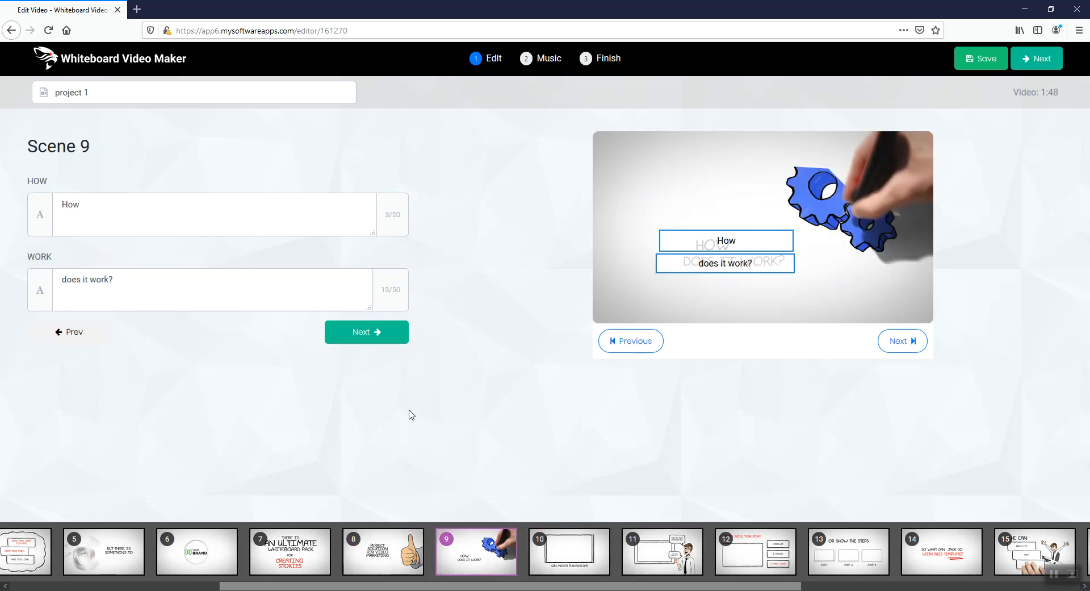
pyautogui.click(378, 336)
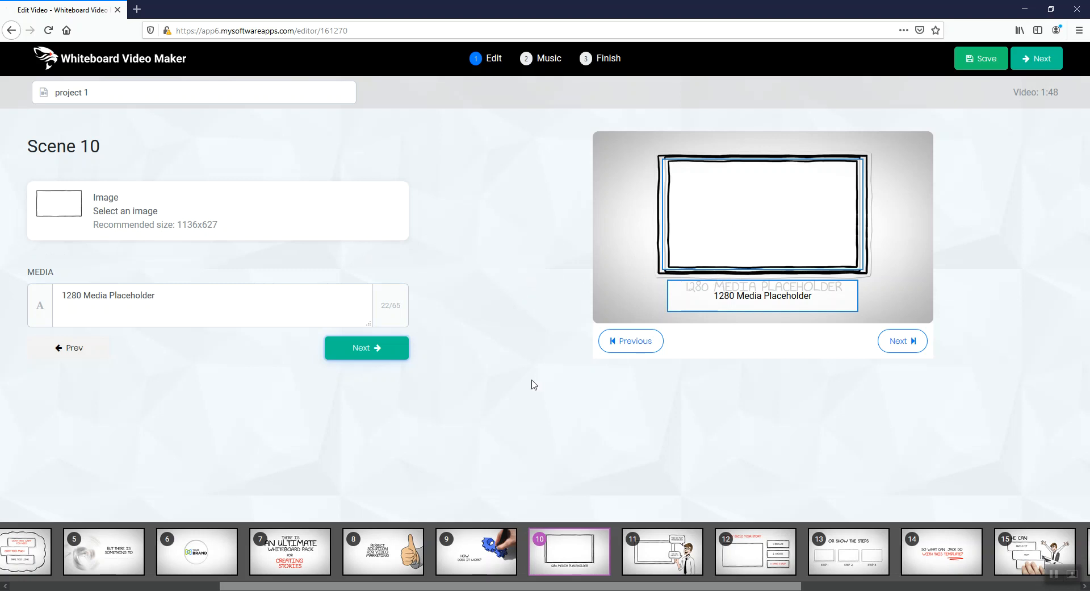
pyautogui.click(365, 355)
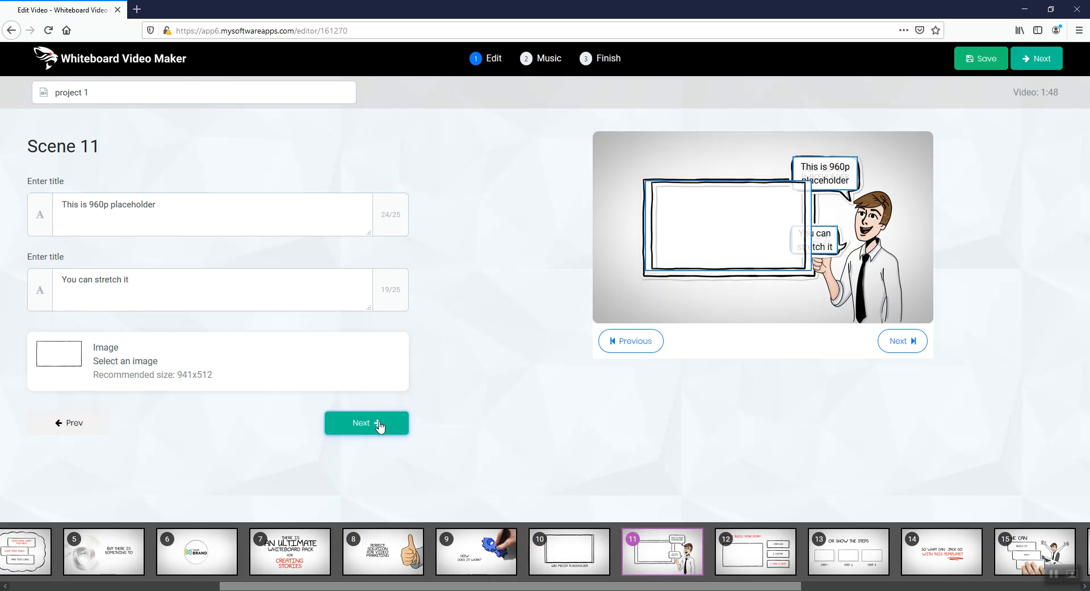
pyautogui.click(379, 427)
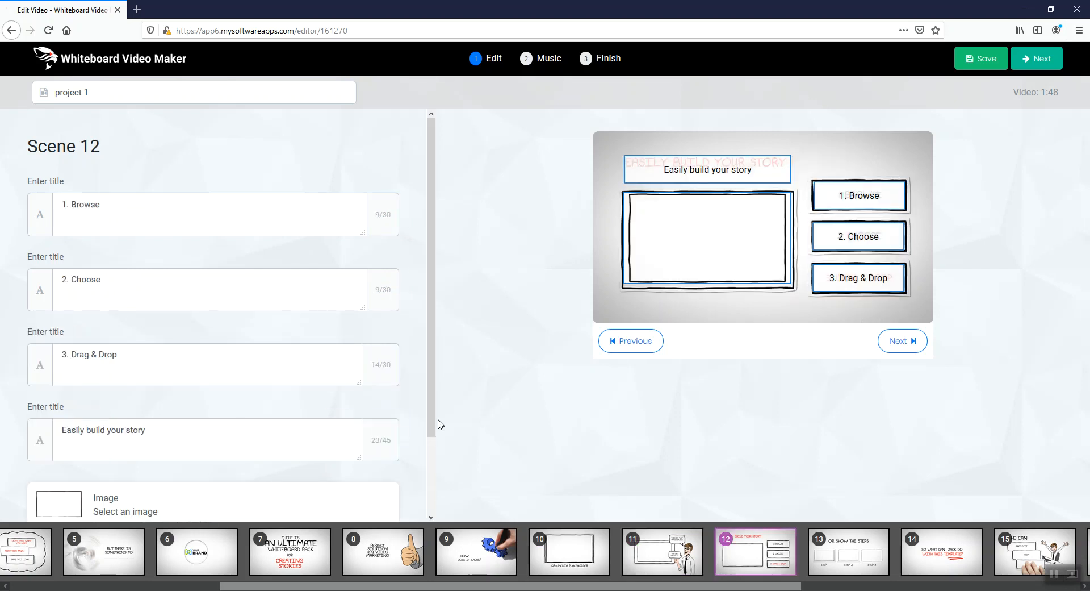
# Examine the remaining fields of scene 12, the step titles and images of scene 13, and the closing contact scene 19
pyautogui.moveTo(432, 425)
pyautogui.mouseDown()
pyautogui.moveTo(432, 511)
pyautogui.moveTo(437, 433)
pyautogui.mouseUp()
pyautogui.moveTo(432, 436); pyautogui.dragTo(420, 511)
pyautogui.click(368, 495)
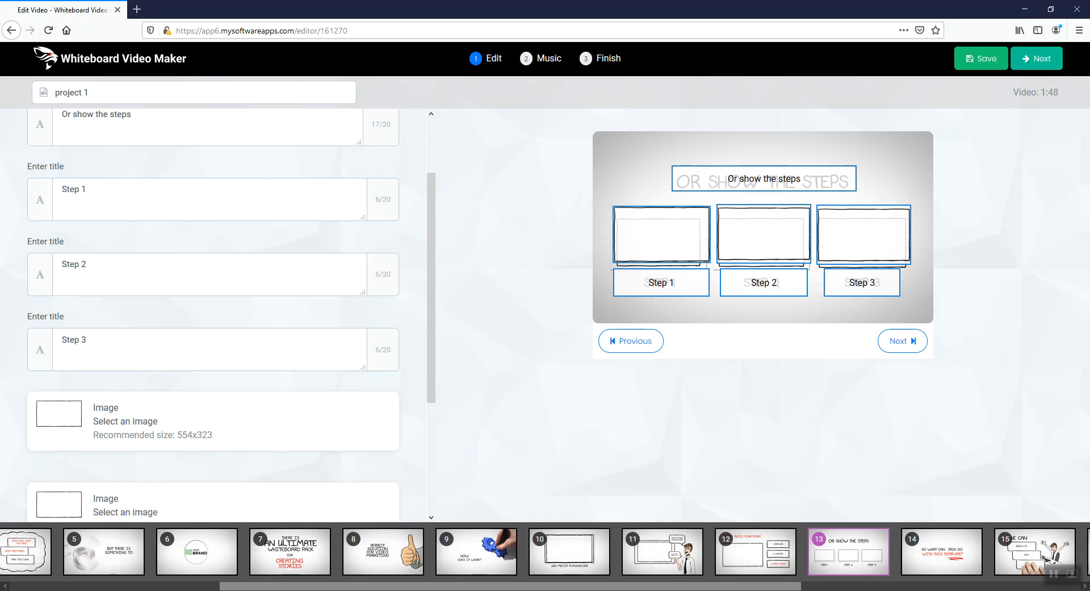
pyautogui.moveTo(755, 586); pyautogui.dragTo(1017, 584)
pyautogui.click(1004, 565)
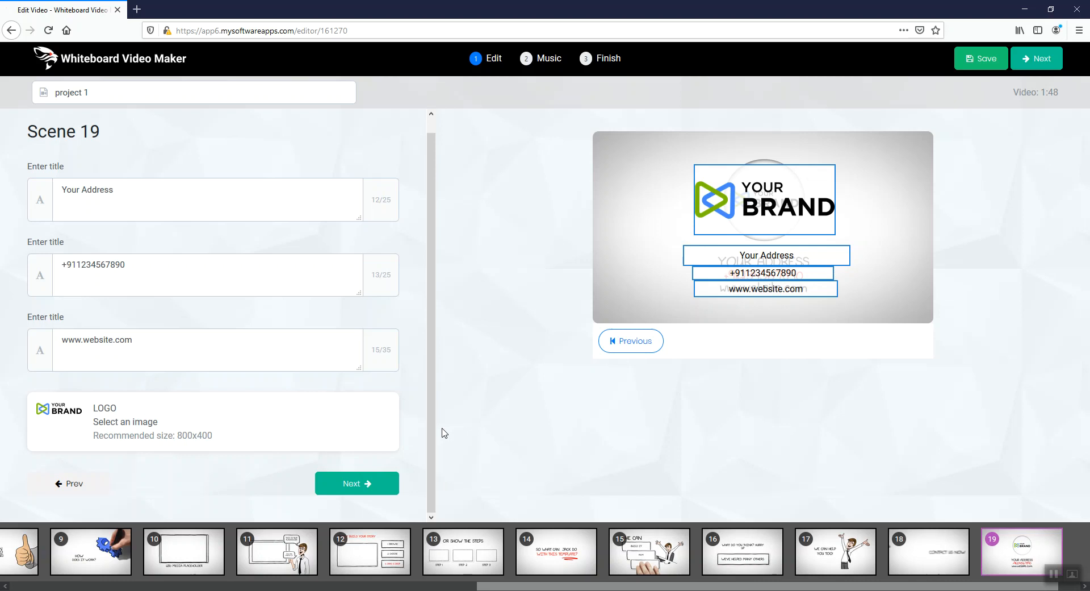
# Finish scene editing, keep the Whiteboard Story music track, and start rendering the video
pyautogui.click(342, 494)
pyautogui.click(342, 487)
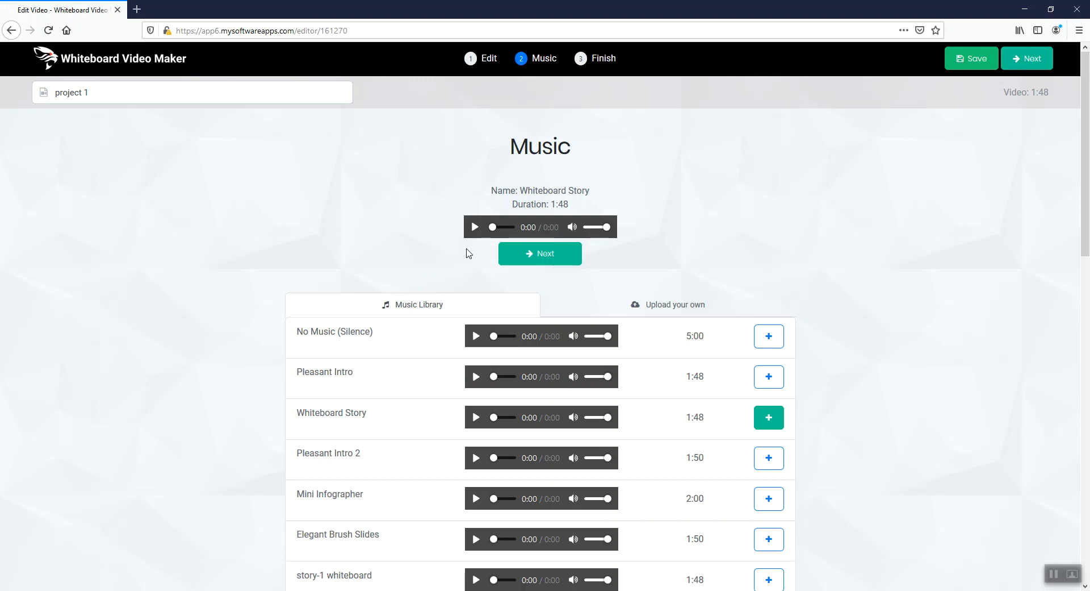
pyautogui.click(534, 260)
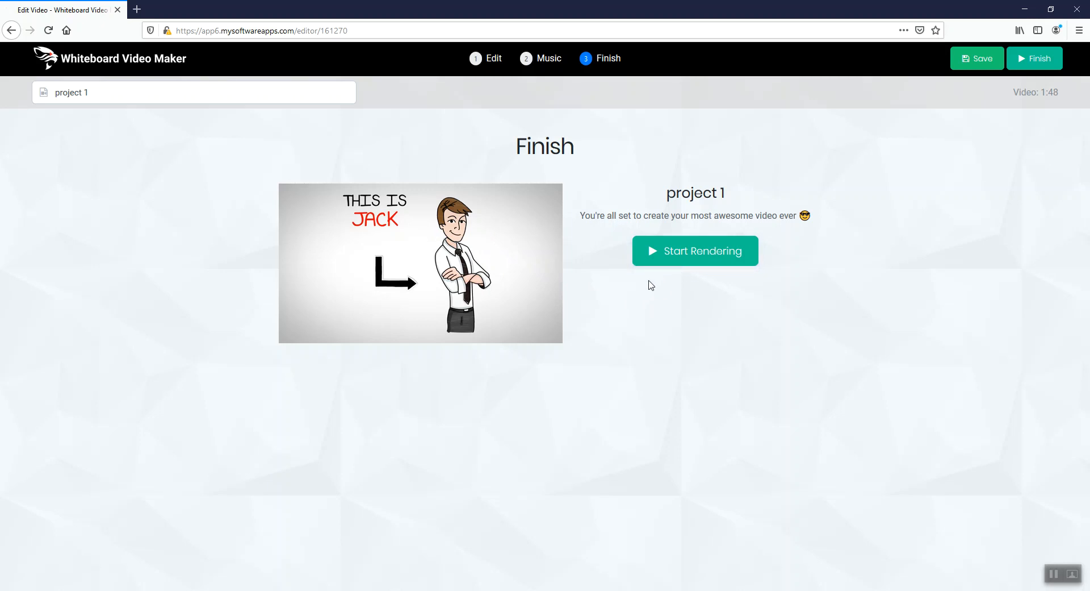
pyautogui.click(674, 262)
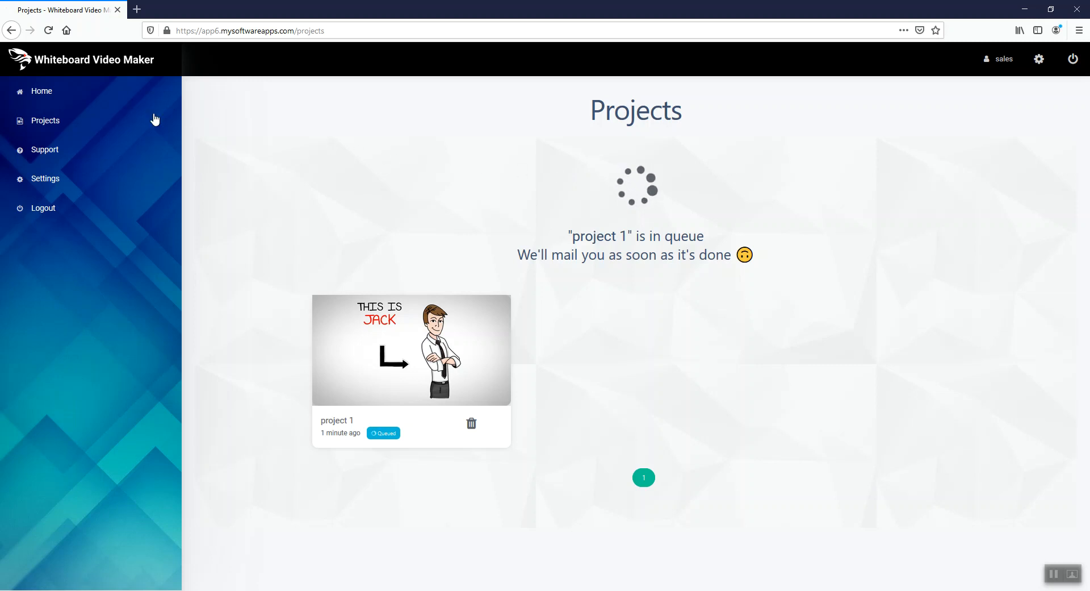
# Return from the project list to the home page
pyautogui.click(93, 96)
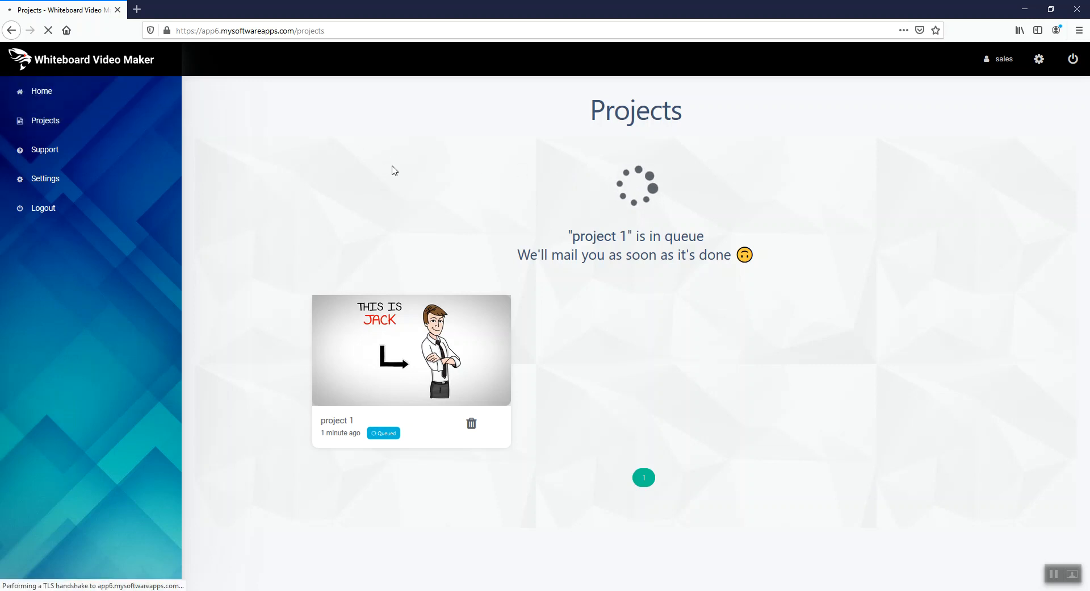